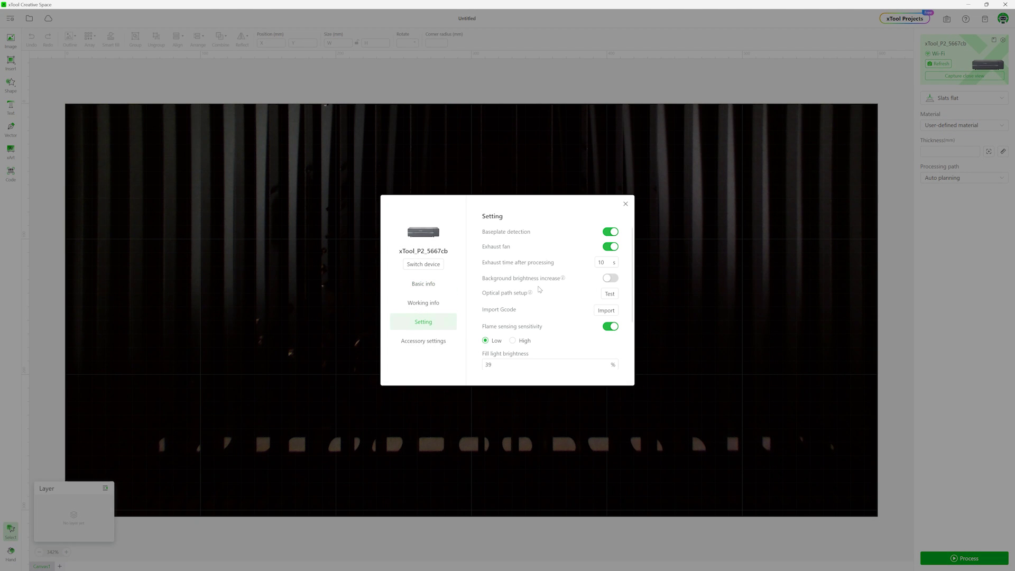
- Start the optical path setup test and move the laser module right for reflector alignment
{"action": "scroll", "coordinate": [538, 288], "scroll_direction": "down", "scroll_amount": 2}
{"action": "left_click", "coordinate": [609, 254]}
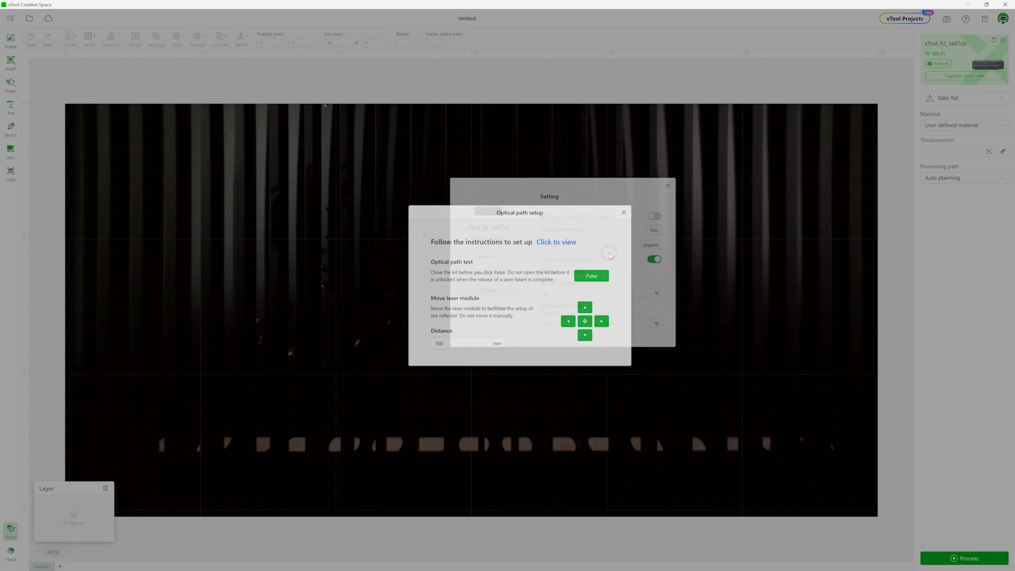
{"action": "left_click", "coordinate": [599, 331]}
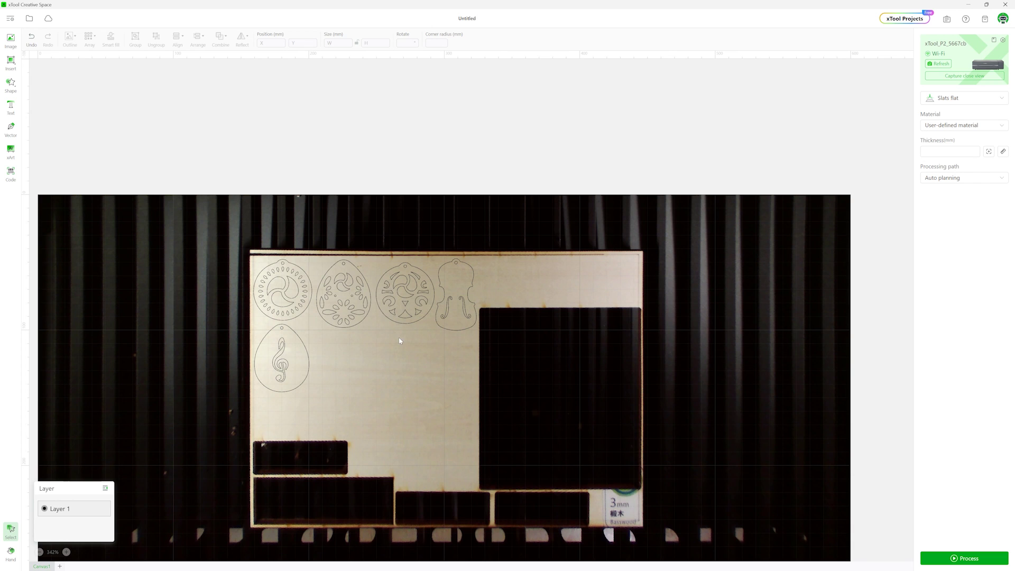
- Select the circular earring design and auto-measure the 3mm Basswood Plywood thickness at 2.8 mm
{"action": "left_click", "coordinate": [298, 318]}
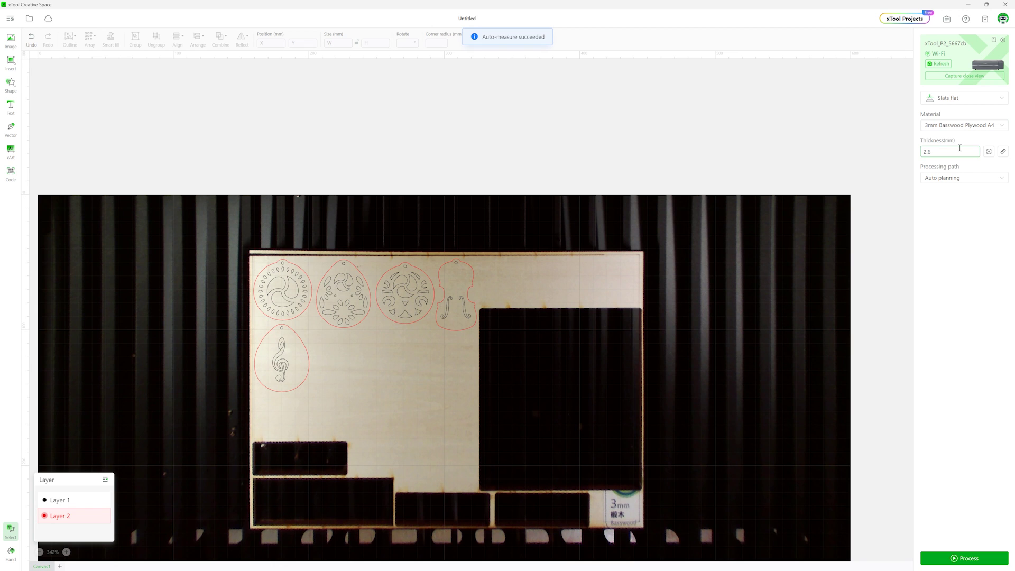
{"action": "left_click", "coordinate": [986, 155]}
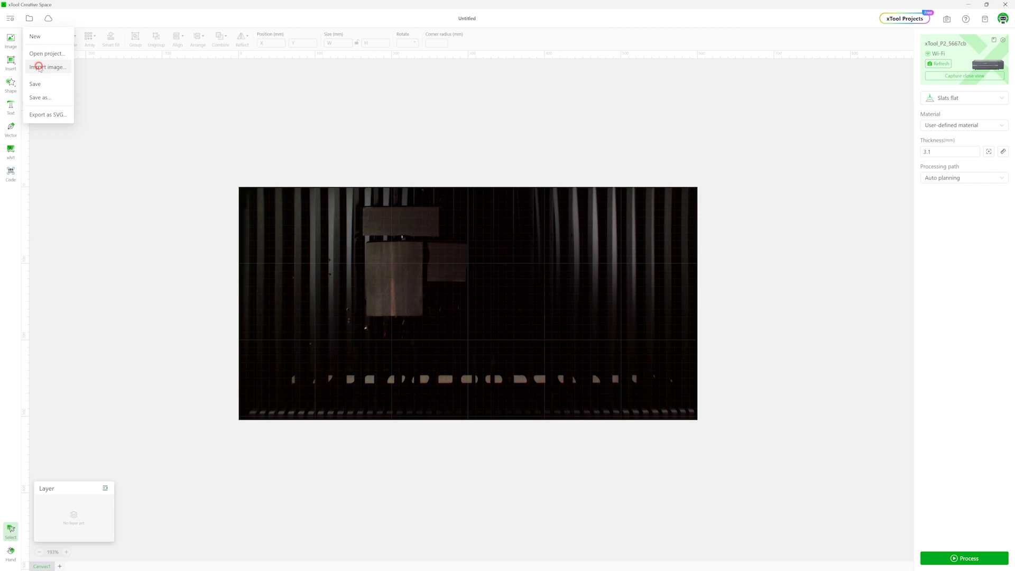
- Import the SVG design onto the wood offcuts and select all Layer 1 shapes
{"action": "left_click", "coordinate": [47, 67]}
{"action": "double_click", "coordinate": [283, 93]}
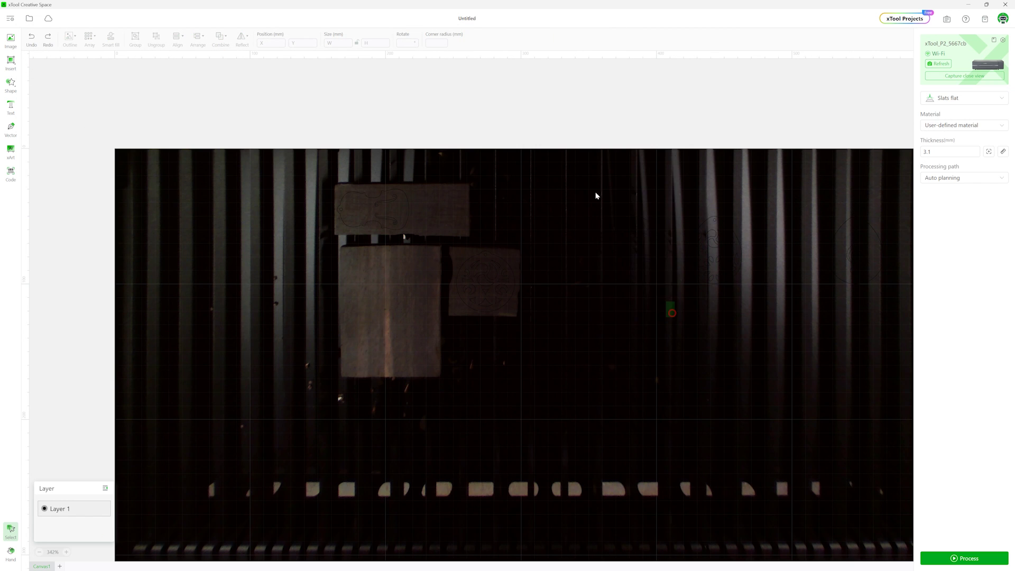
{"action": "left_click", "coordinate": [630, 245]}
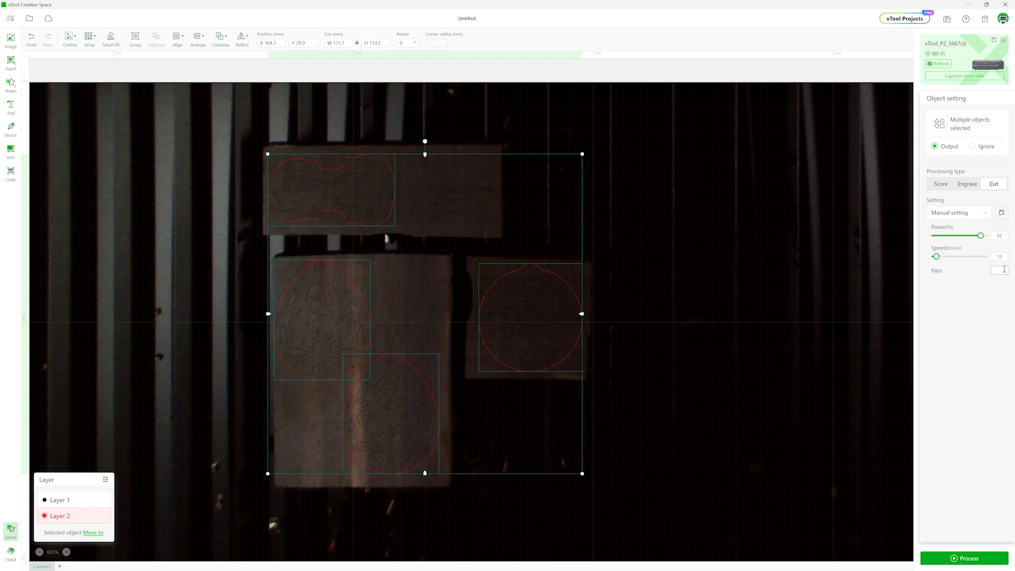
{"action": "left_click", "coordinate": [145, 303]}
{"action": "left_click", "coordinate": [95, 500]}
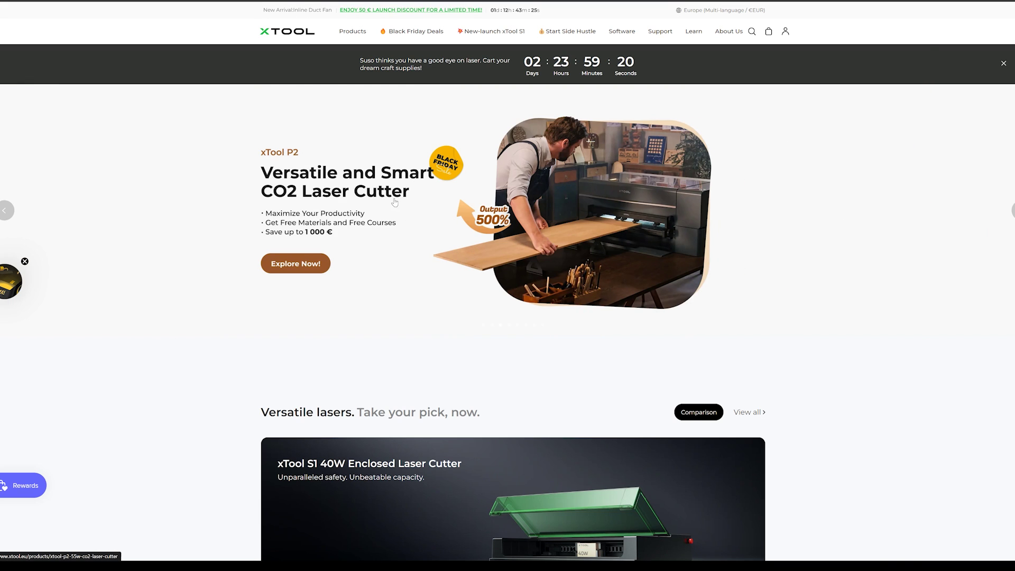
- Open the xTool P2 product page and browse its photo gallery to the smart cameras slide
{"action": "mouse_move", "coordinate": [351, 33]}
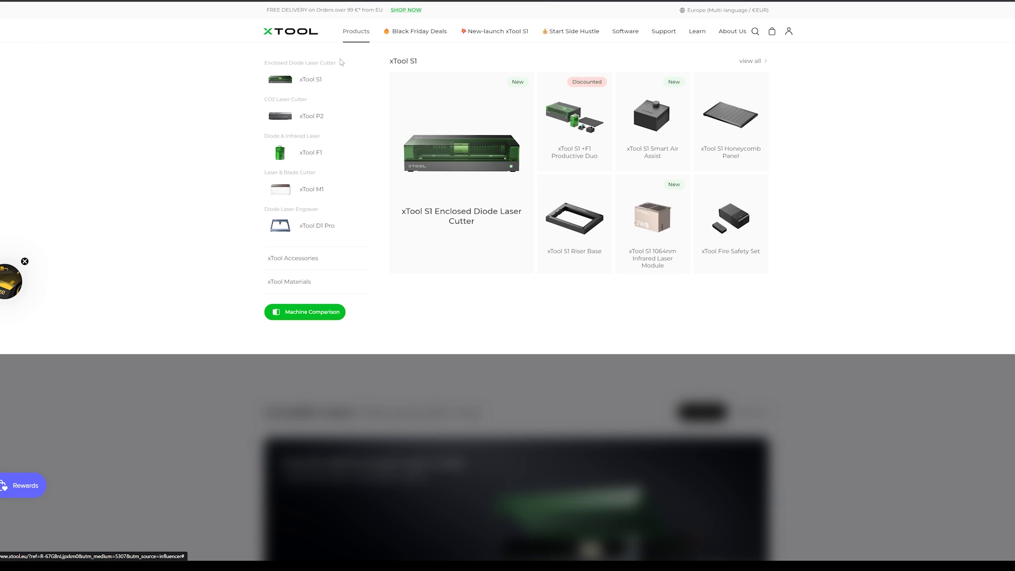
{"action": "mouse_move", "coordinate": [312, 116]}
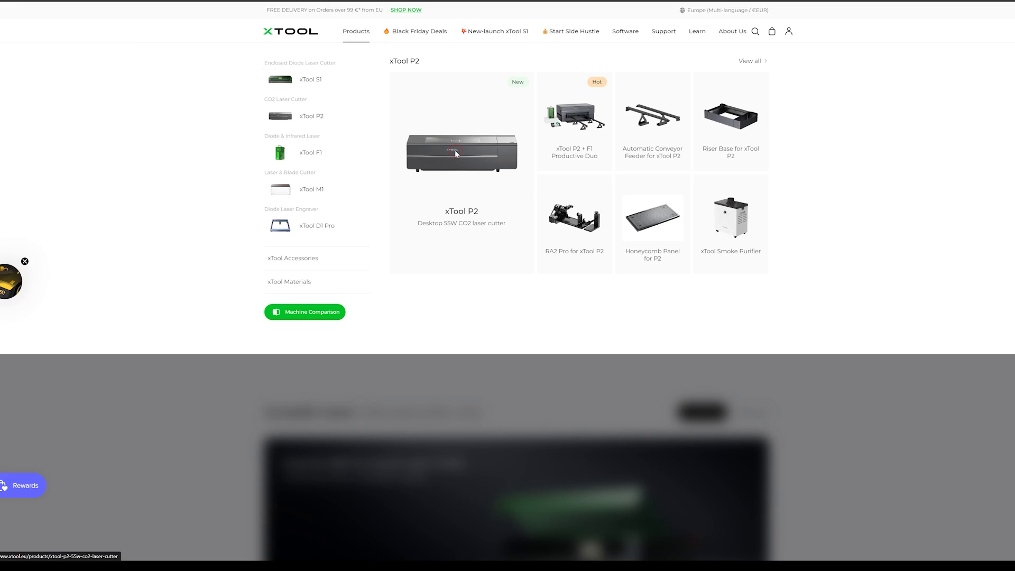
{"action": "left_click", "coordinate": [455, 153]}
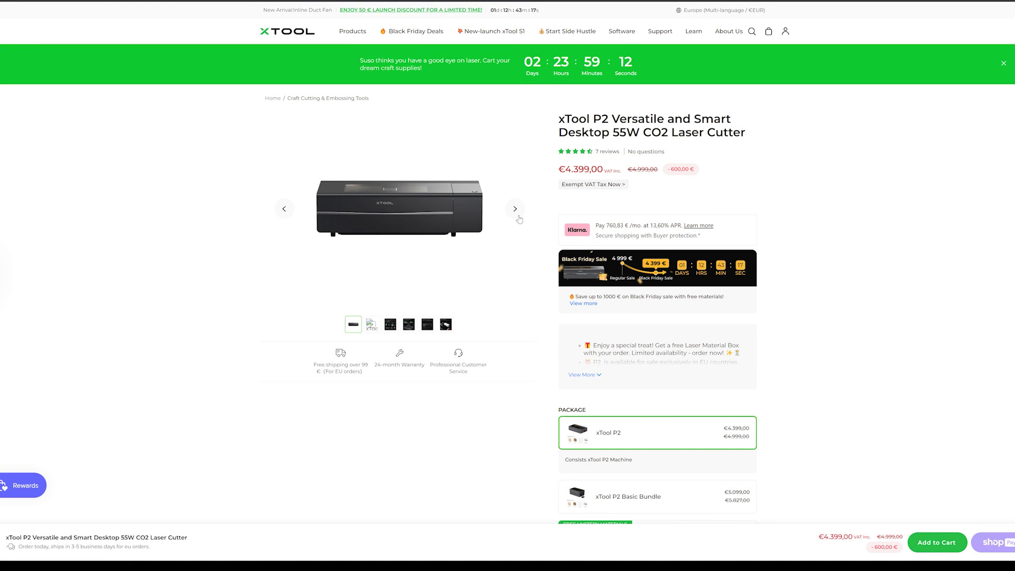
{"action": "left_click", "coordinate": [515, 210]}
{"action": "left_click", "coordinate": [516, 212]}
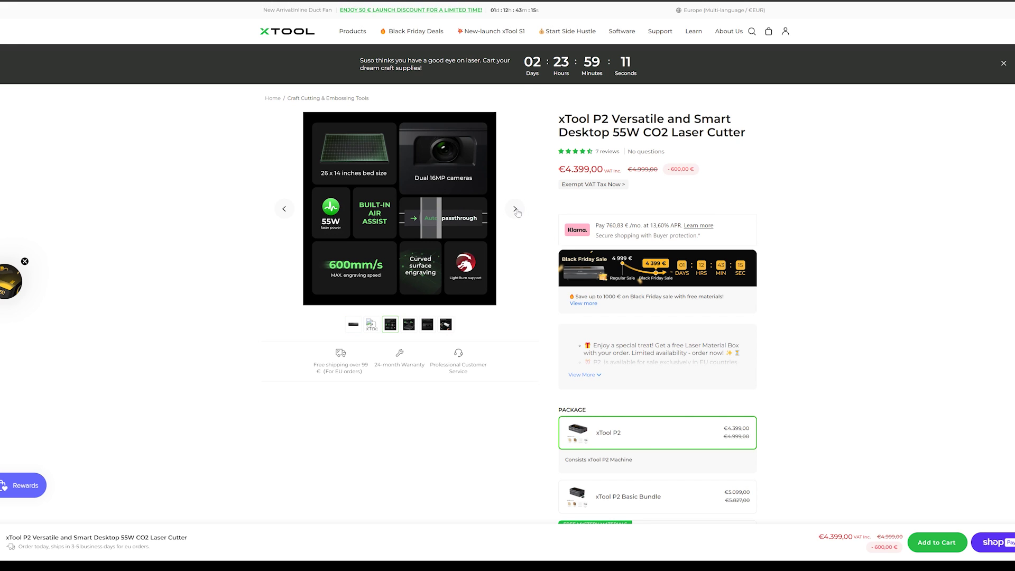
{"action": "left_click", "coordinate": [1004, 61]}
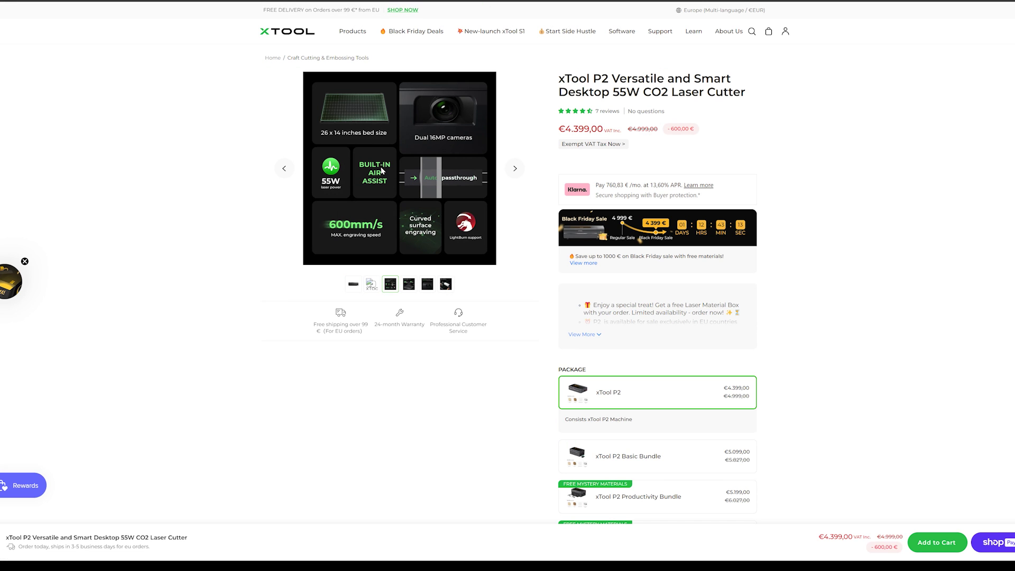
{"action": "left_click", "coordinate": [515, 168]}
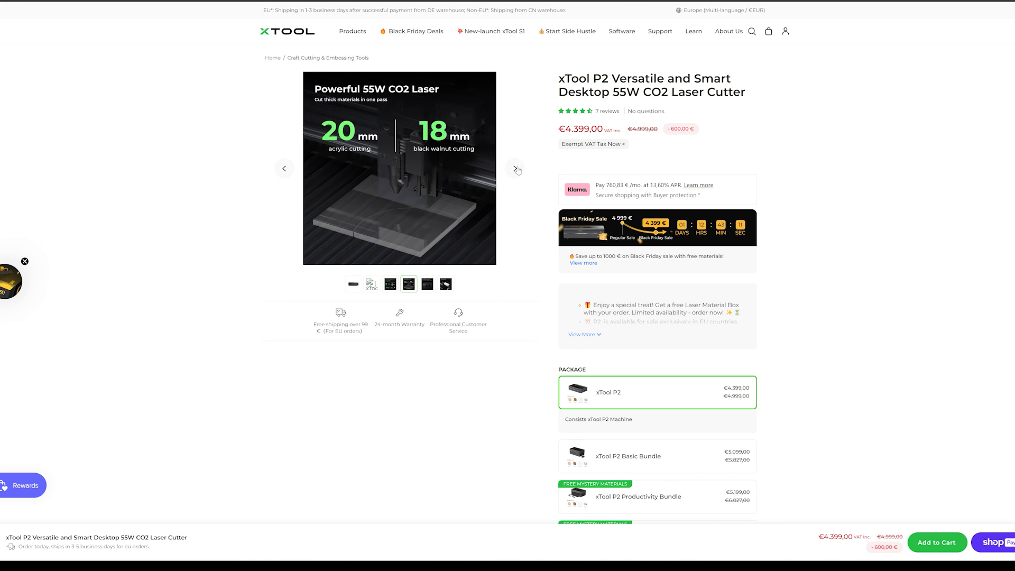
{"action": "left_click", "coordinate": [515, 168]}
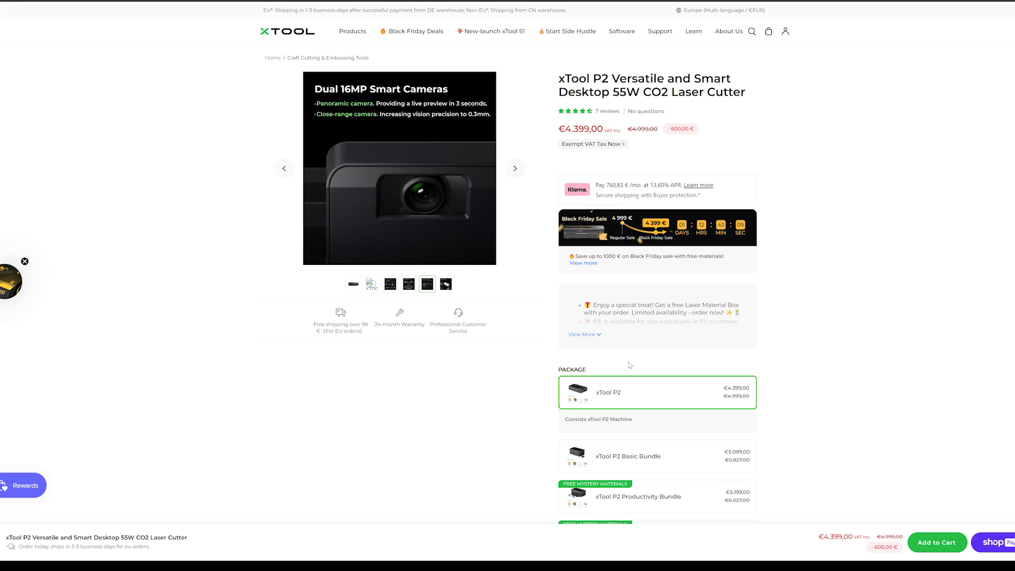
- Compare the Basic and Productivity bundle packages and view the product image enlarged
{"action": "scroll", "coordinate": [630, 364], "scroll_direction": "down", "scroll_amount": 2}
{"action": "scroll", "coordinate": [639, 260], "scroll_direction": "down", "scroll_amount": 1}
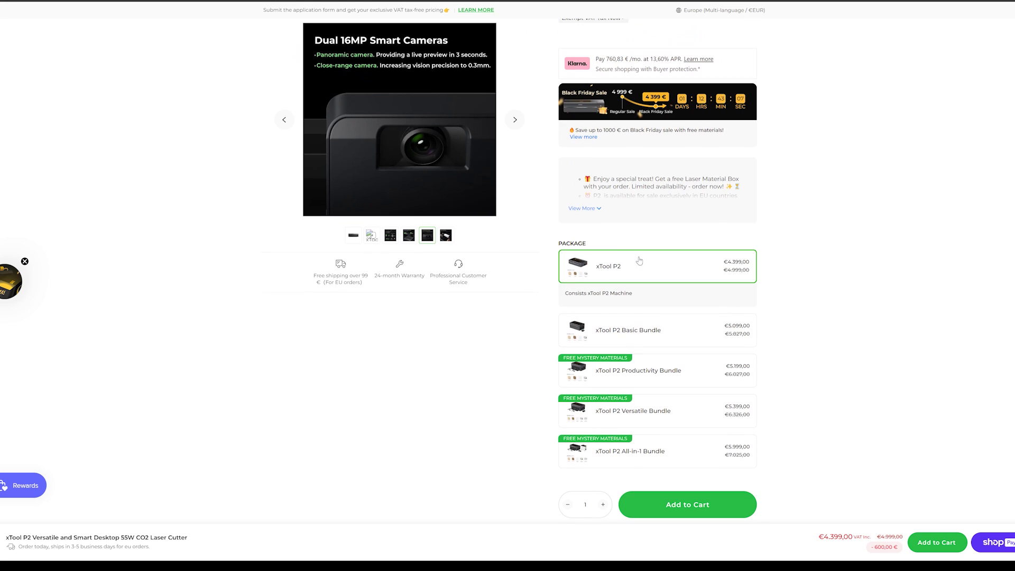
{"action": "left_click", "coordinate": [620, 331]}
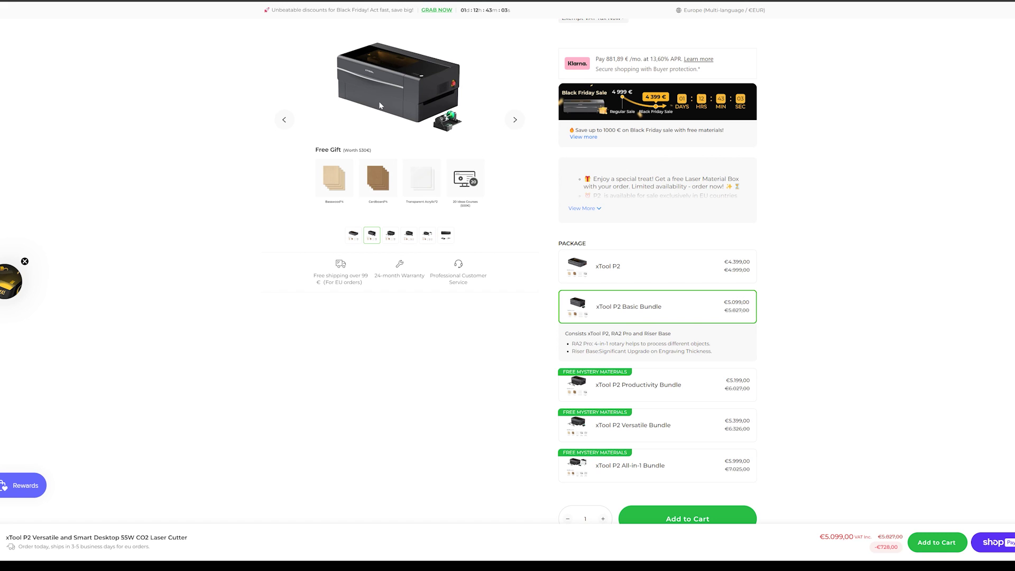
{"action": "left_click", "coordinate": [621, 388]}
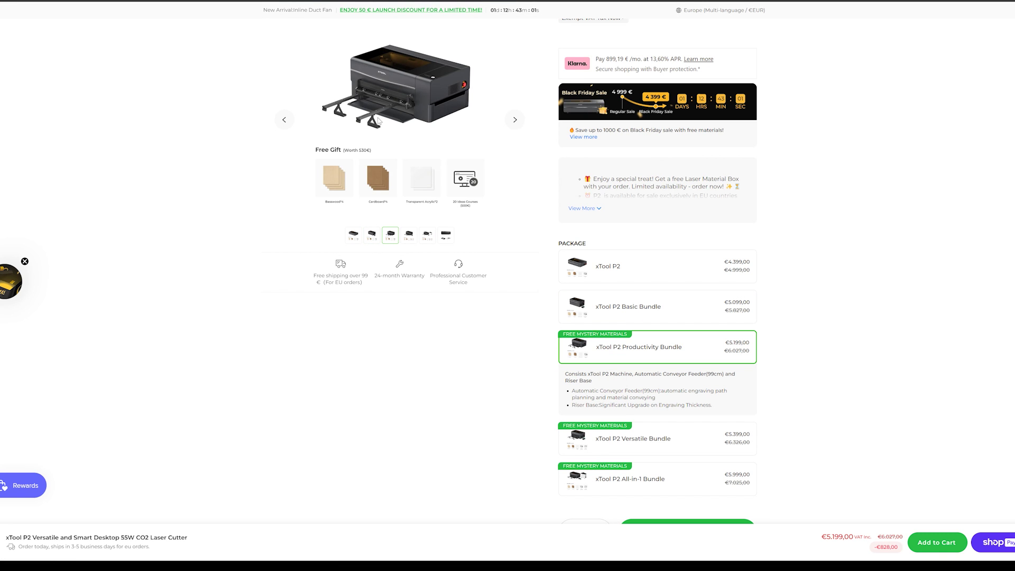
{"action": "left_click", "coordinate": [344, 107]}
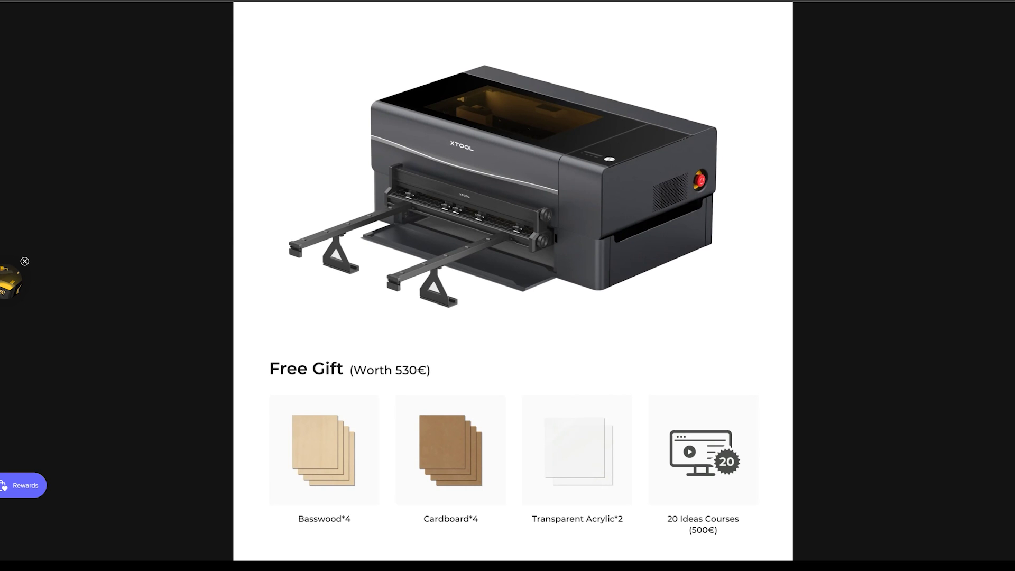
{"action": "left_click", "coordinate": [664, 292]}
- Review the Versatile Bundle image, then choose the All-in-1 Bundle at €5.999,00
{"action": "left_click", "coordinate": [625, 437]}
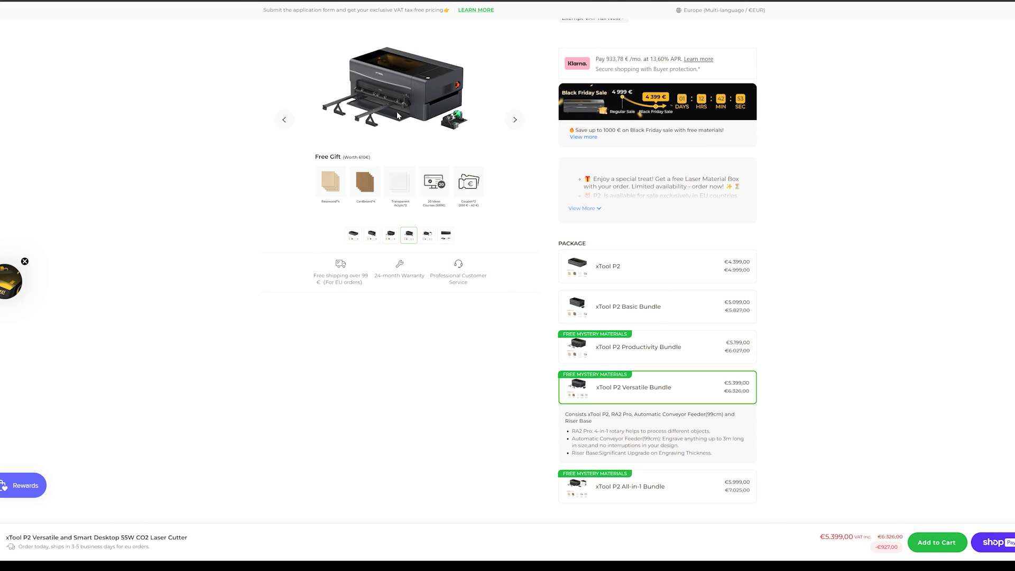
{"action": "left_click", "coordinate": [404, 102]}
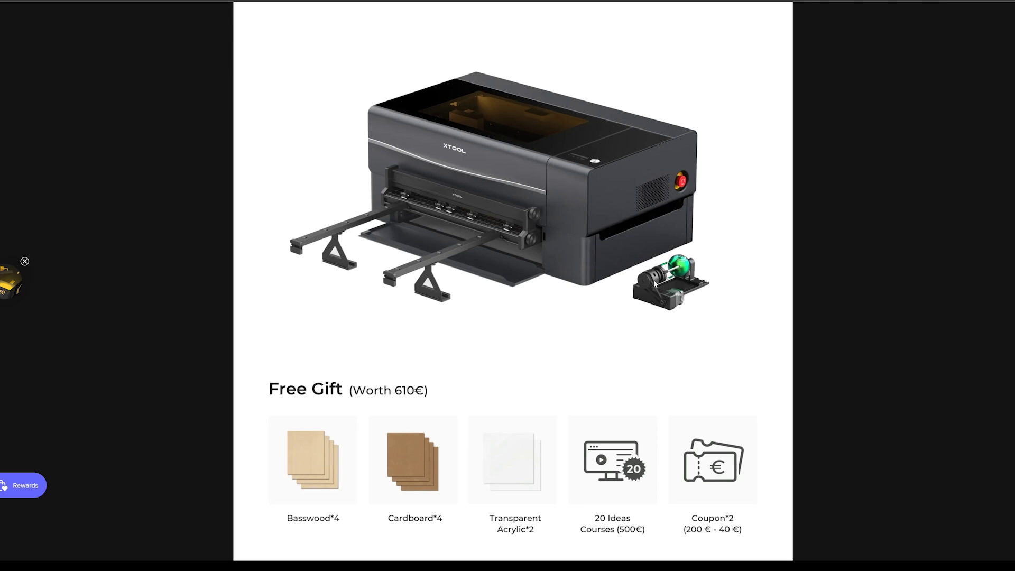
{"action": "left_click", "coordinate": [1010, 196]}
{"action": "scroll", "coordinate": [647, 433], "scroll_direction": "down", "scroll_amount": 2}
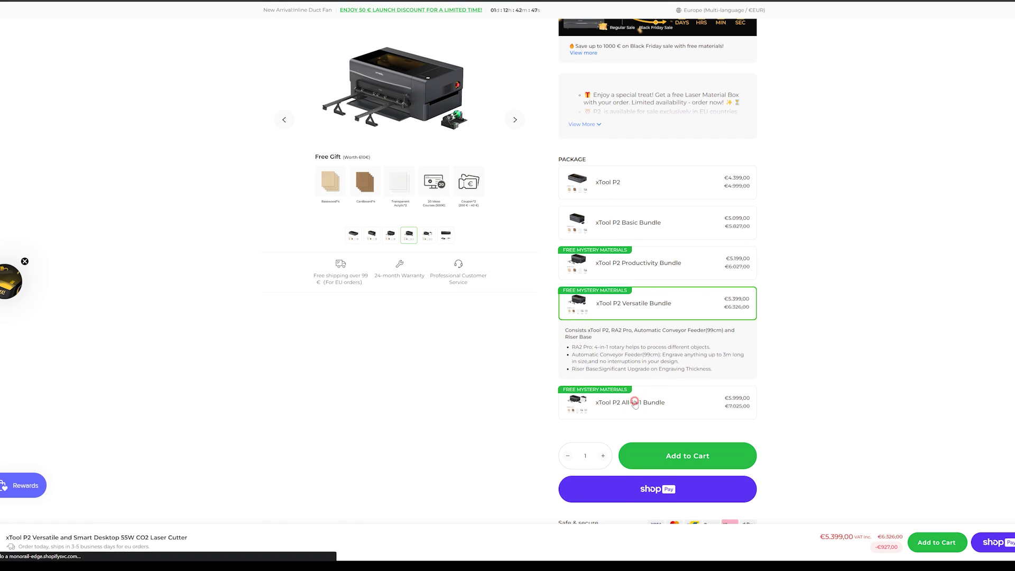
{"action": "left_click", "coordinate": [634, 403]}
{"action": "left_click", "coordinate": [395, 86]}
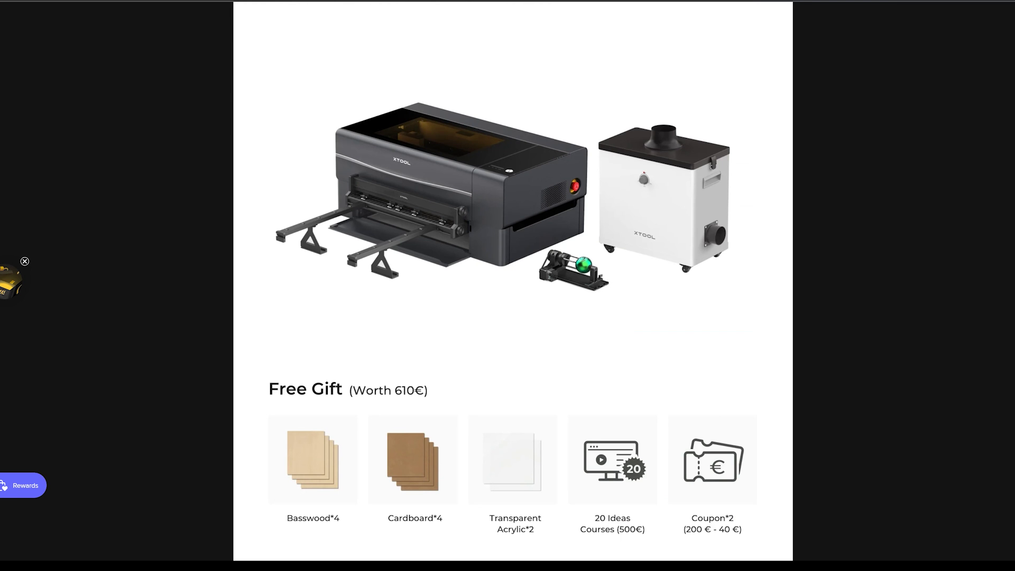
{"action": "left_click", "coordinate": [699, 231]}
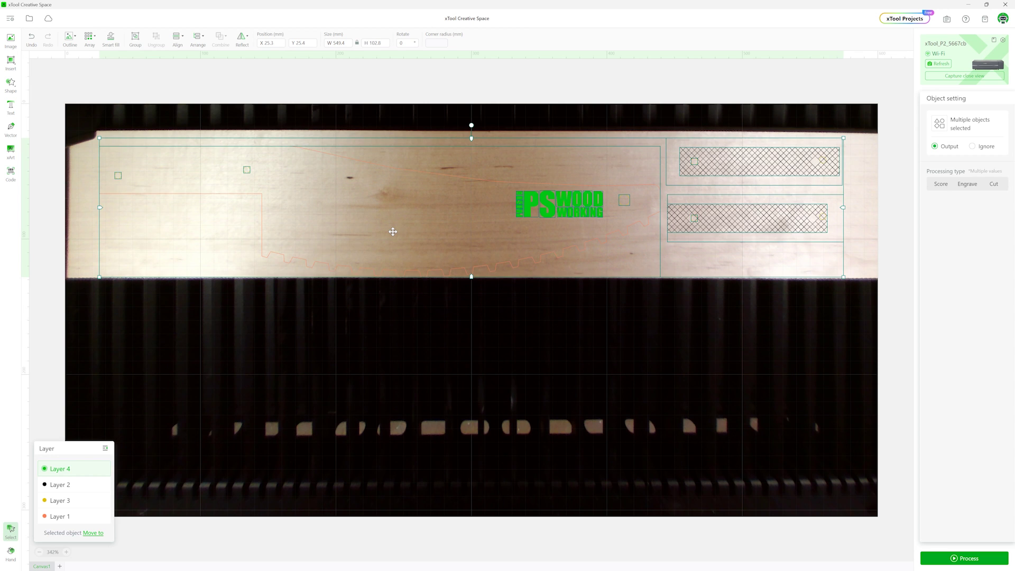
- Check the blade outline's Cut, hatched rectangle's Score and logo's Engrave settings, then send to Process
{"action": "left_click", "coordinate": [527, 238]}
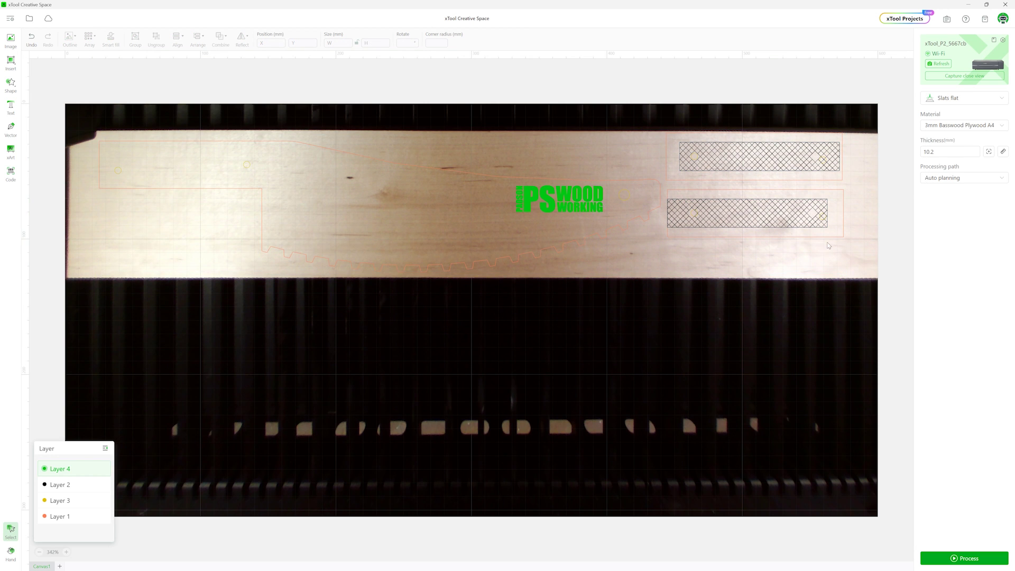
{"action": "left_click", "coordinate": [607, 240]}
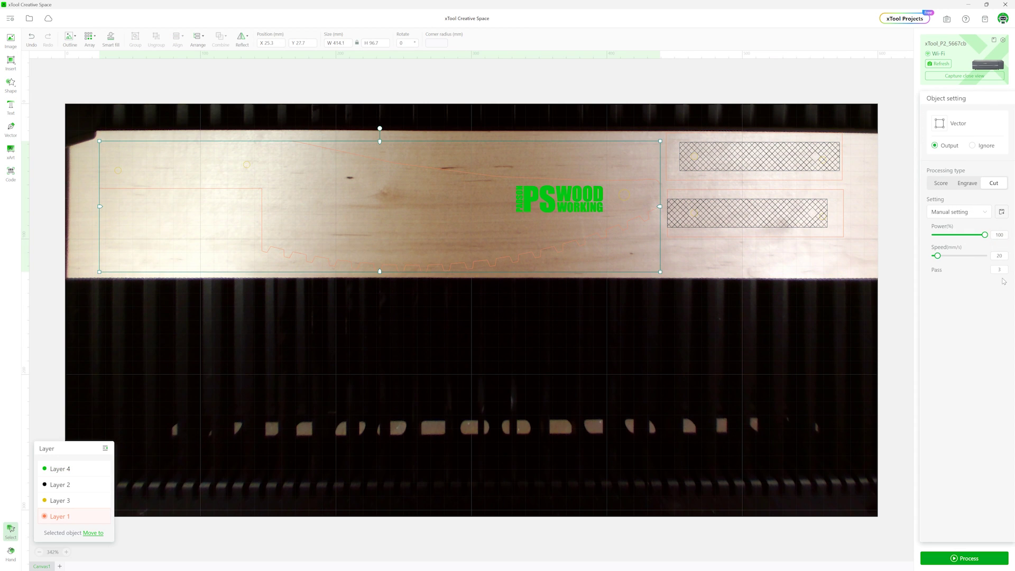
{"action": "left_click", "coordinate": [780, 216]}
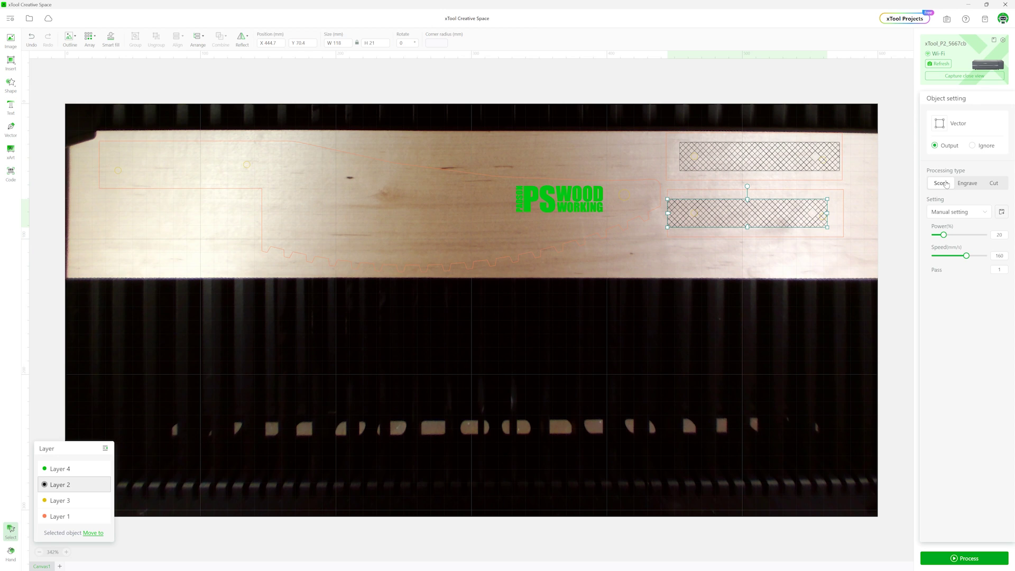
{"action": "left_click", "coordinate": [559, 198]}
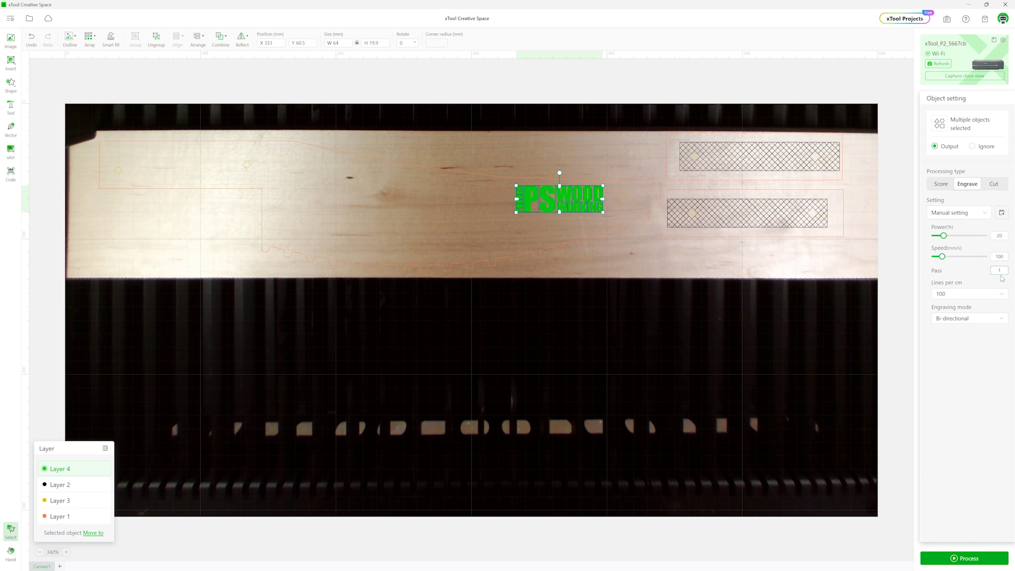
{"action": "key", "text": "Escape"}
{"action": "left_click", "coordinate": [942, 558]}
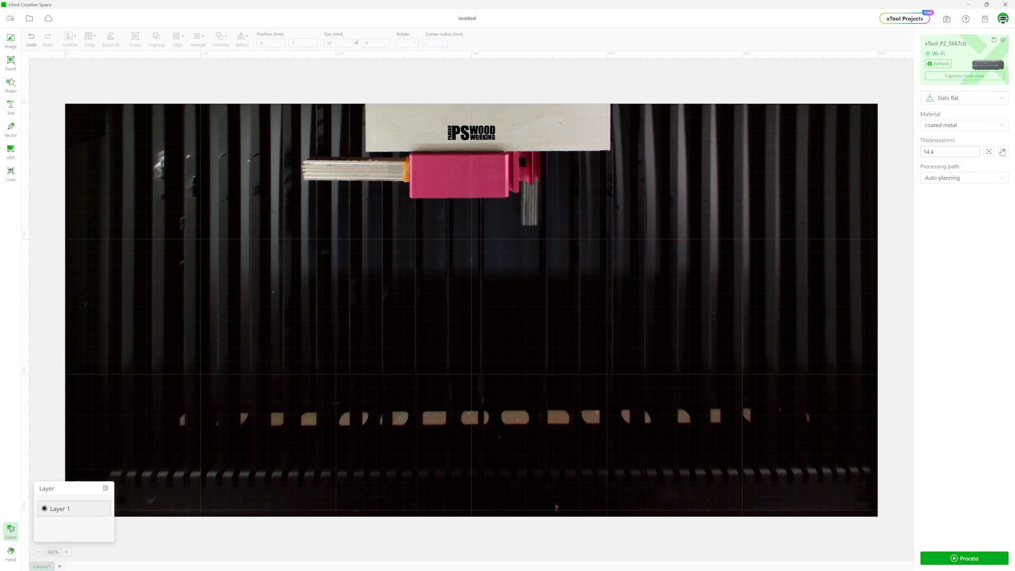
- Measure the material thickness at 14.8 mm and place the PS WOOD WORKING logo on the pink clamp
{"action": "left_click", "coordinate": [988, 152]}
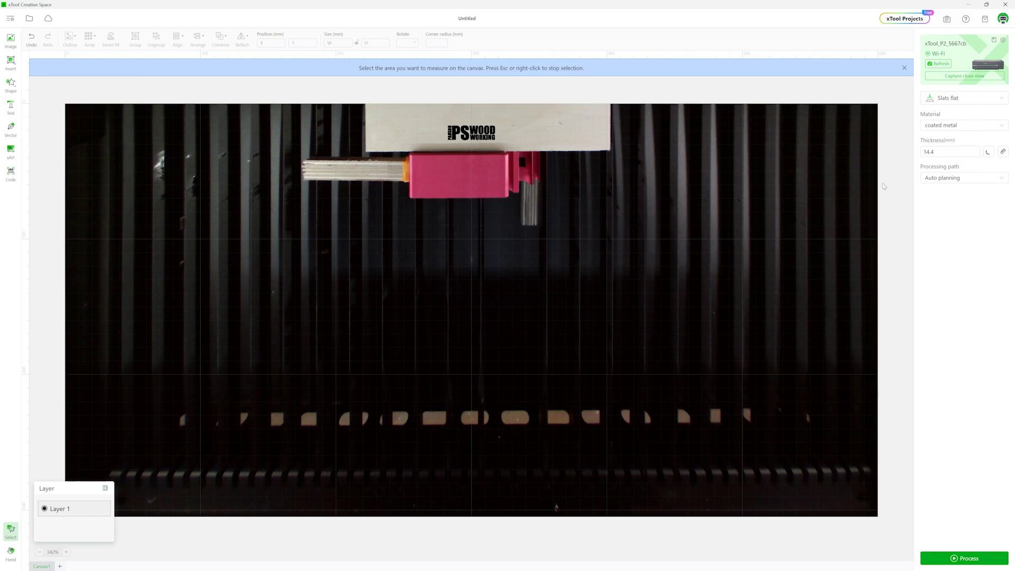
{"action": "left_click_drag", "start_coordinate": [476, 136], "coordinate": [452, 171]}
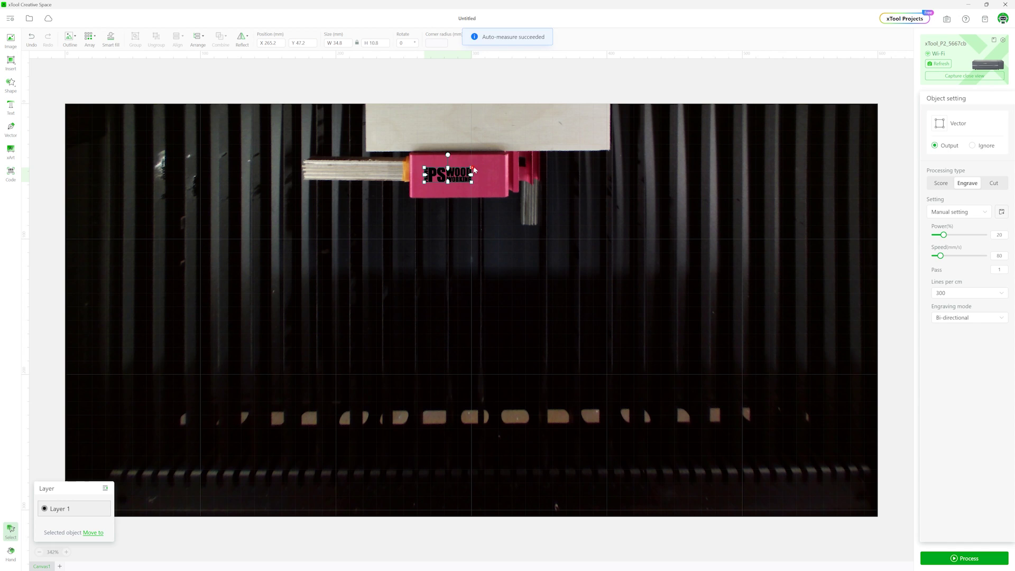
{"action": "left_click", "coordinate": [517, 266]}
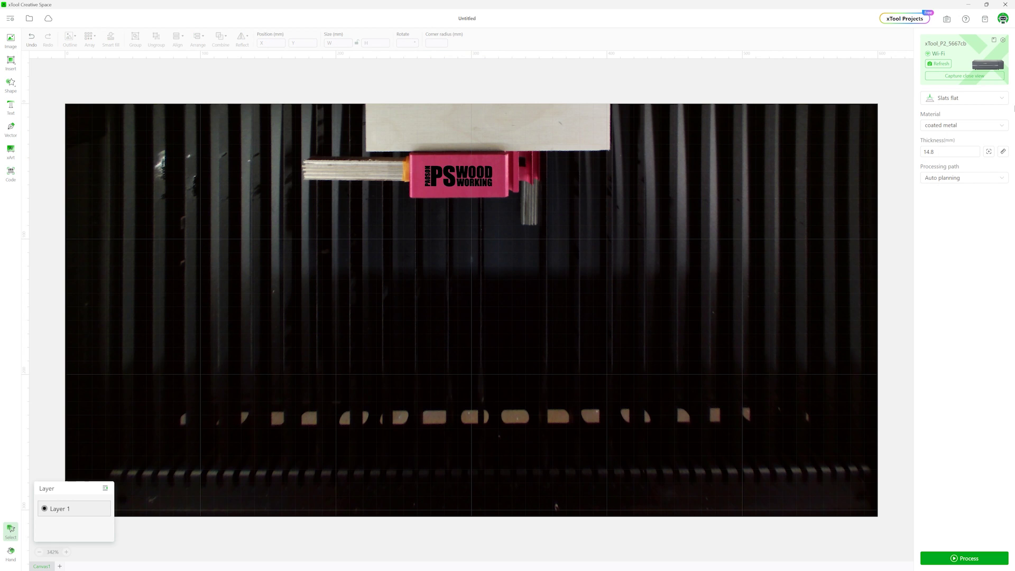
- Take a close-view capture over the logo area and select the logo
{"action": "left_click", "coordinate": [953, 75]}
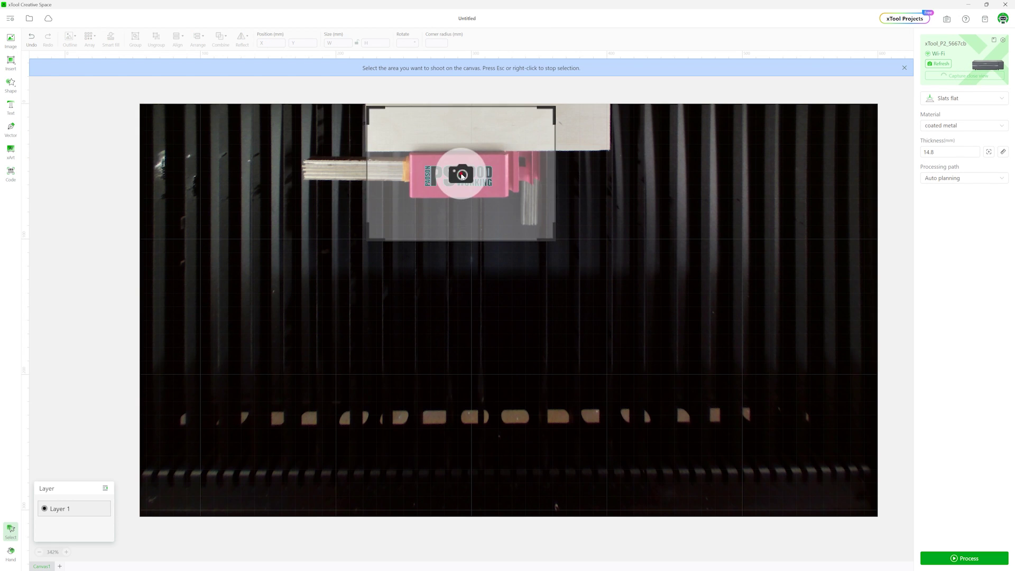
{"action": "left_click", "coordinate": [458, 172]}
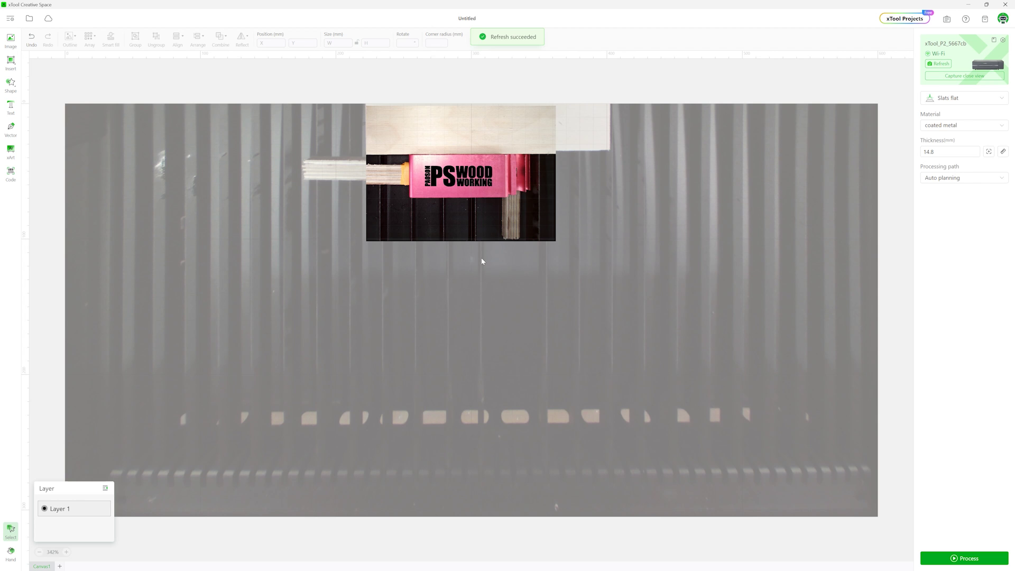
{"action": "left_click", "coordinate": [459, 176]}
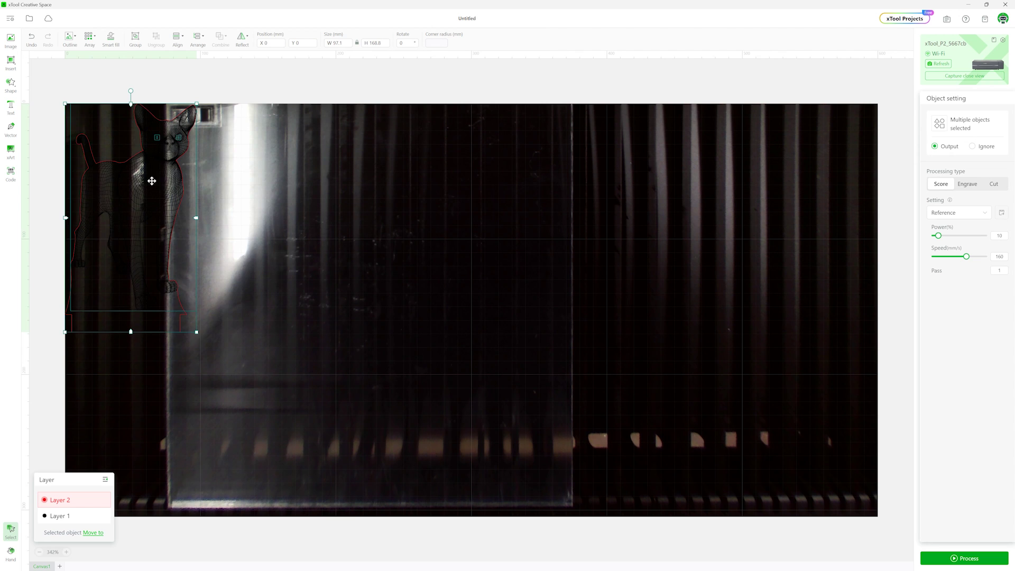
- Move the cat lamp design to X 75.9, Y 3.9 on the sheet and deselect it
{"action": "left_click_drag", "start_coordinate": [280, 190], "coordinate": [251, 186]}
{"action": "left_click", "coordinate": [771, 433]}
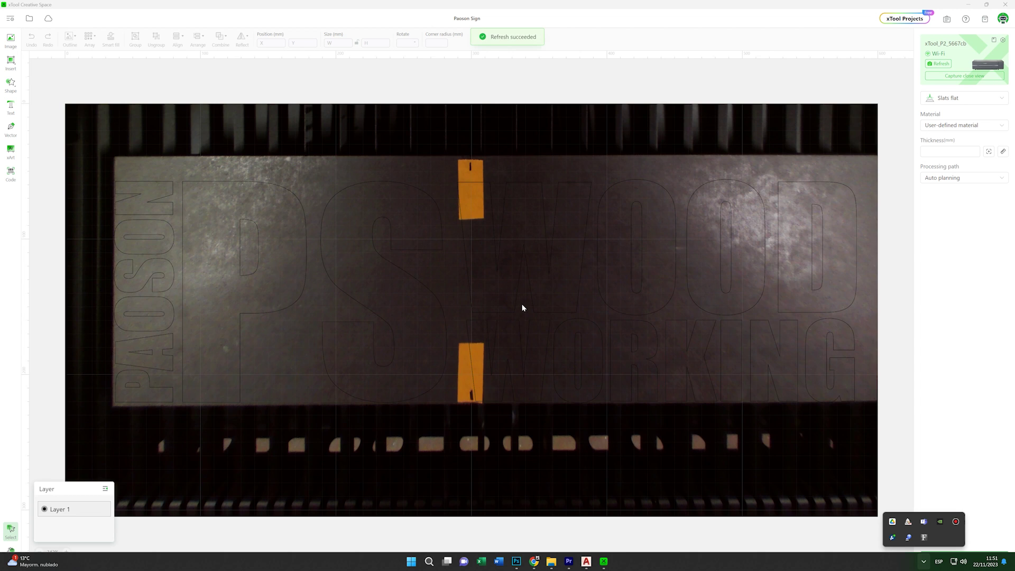
- Select all the PS WOOD WORKING sign outlines with Ctrl+A
{"action": "key", "text": "ctrl+a"}
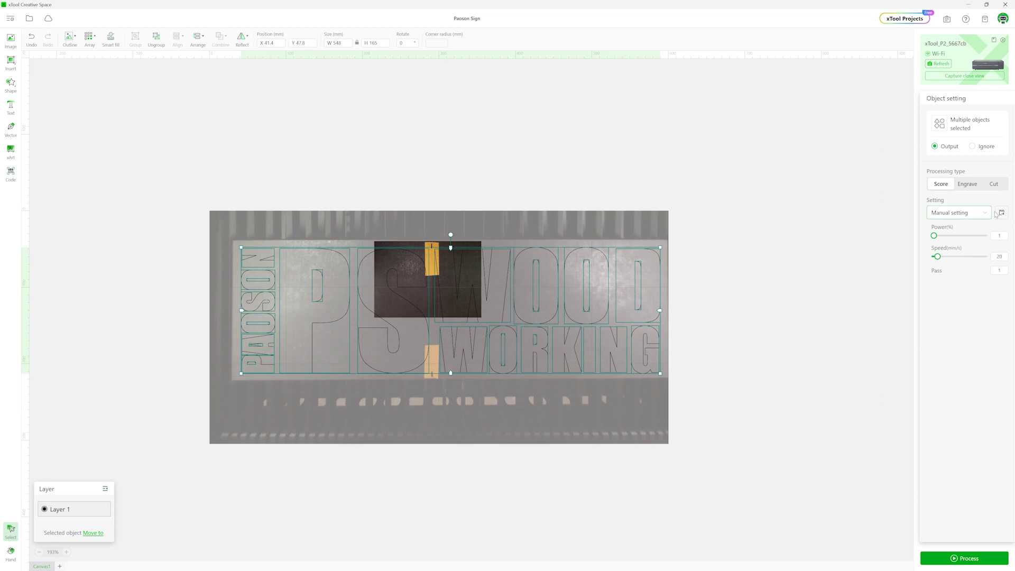